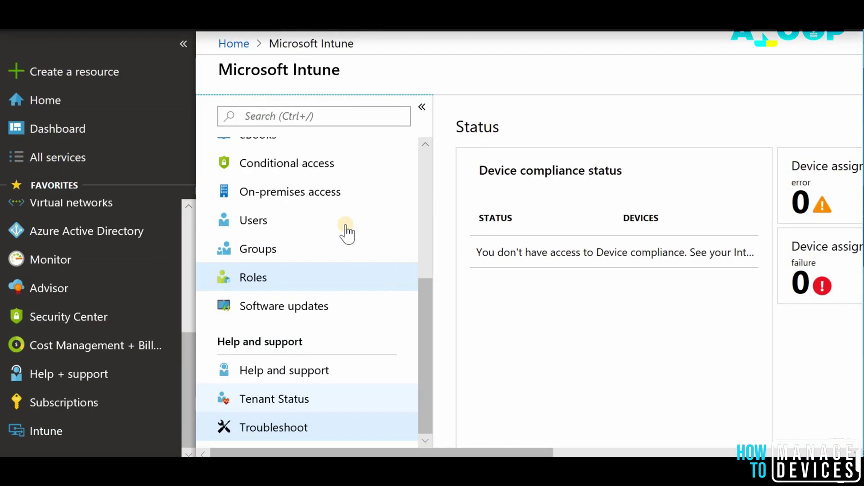
- Open Tenant Status and highlight its Access denied message
{"action": "left_click", "coordinate": [285, 400]}
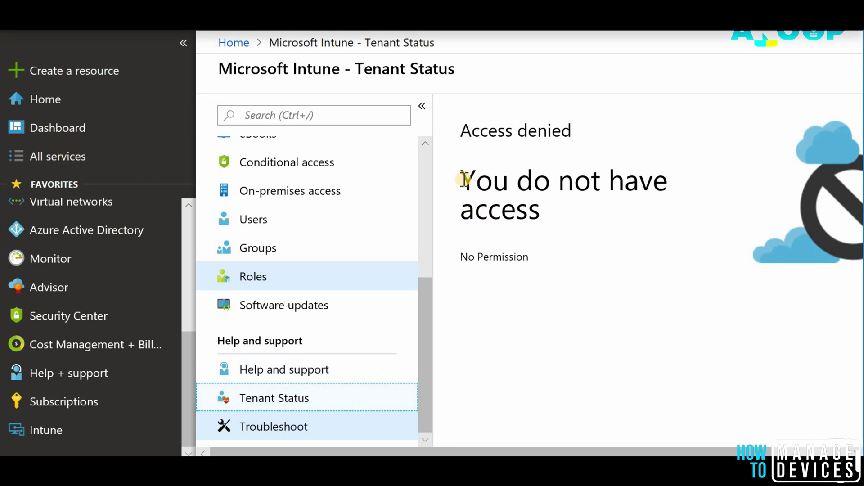
{"action": "left_click_drag", "start_coordinate": [464, 179], "coordinate": [621, 213]}
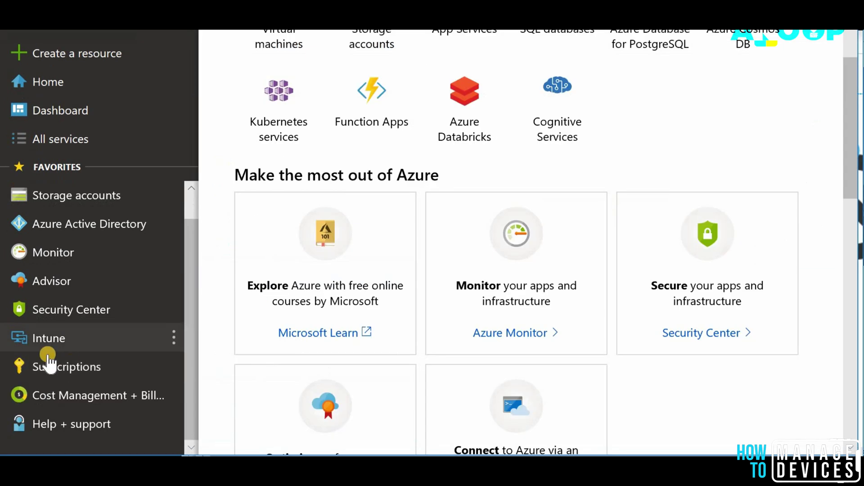
- Open Intune from Favorites and go to Tenant Status under Help and support
{"action": "left_click", "coordinate": [43, 349]}
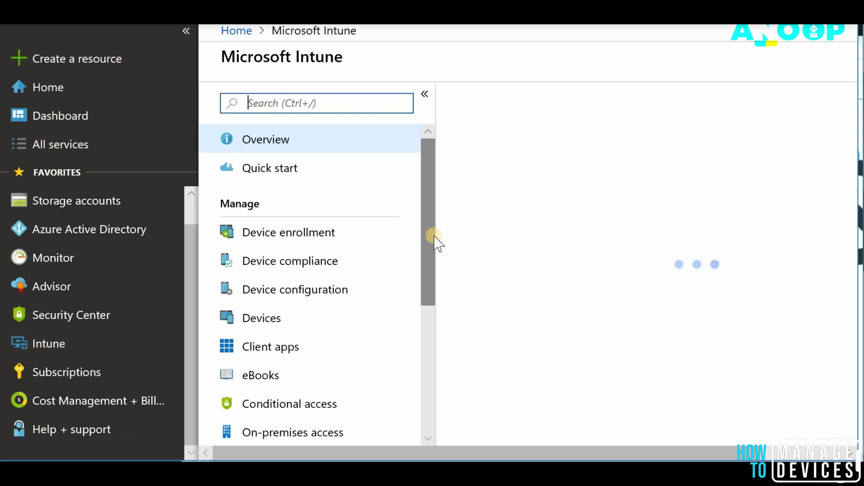
{"action": "left_click_drag", "start_coordinate": [432, 241], "coordinate": [428, 405]}
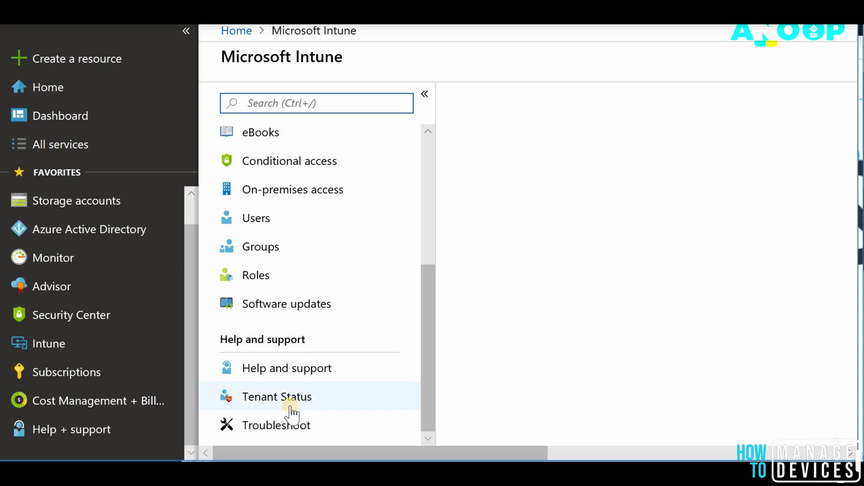
{"action": "left_click", "coordinate": [284, 403]}
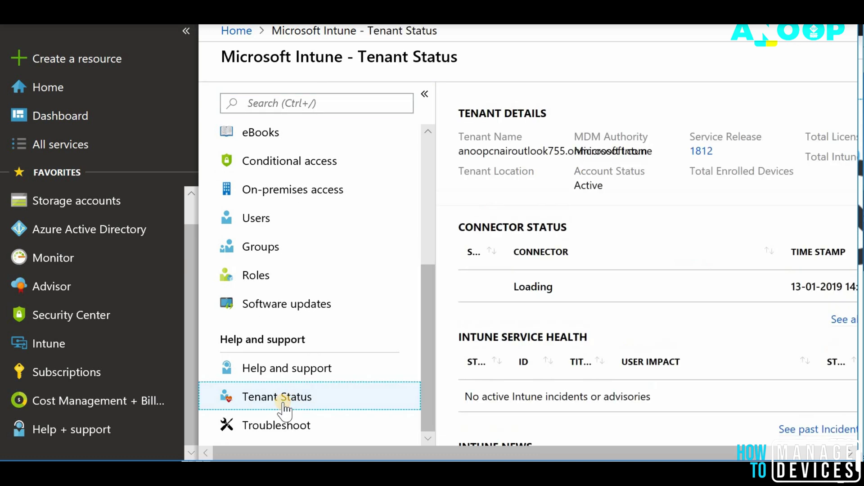
{"action": "left_click_drag", "start_coordinate": [438, 455], "coordinate": [513, 454]}
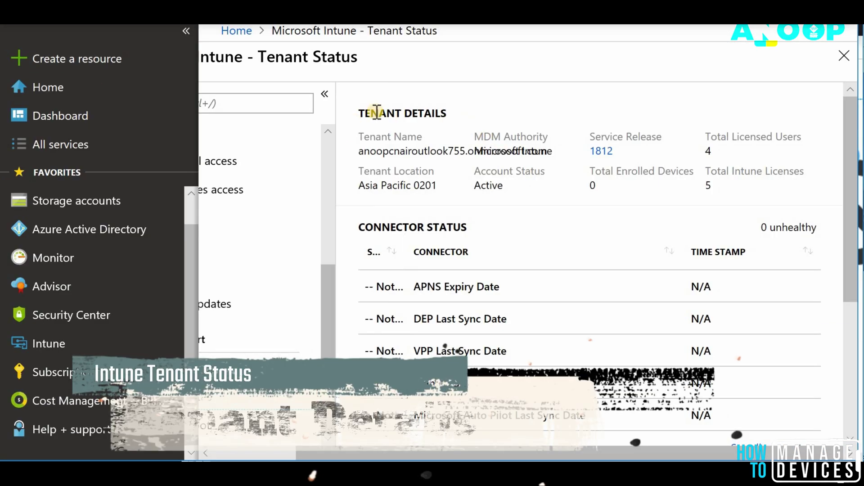
- Highlight the Tenant Details and Connector Status headings
{"action": "left_click_drag", "start_coordinate": [366, 113], "coordinate": [359, 113]}
{"action": "left_click_drag", "start_coordinate": [484, 109], "coordinate": [477, 113]}
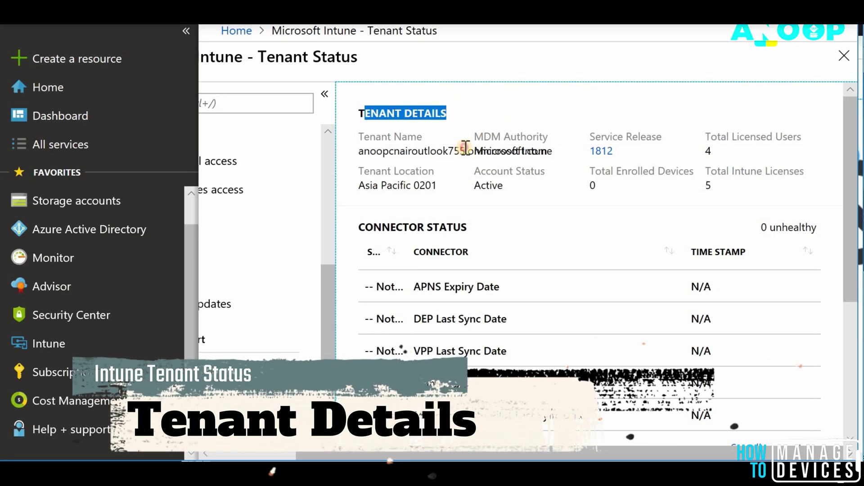
{"action": "left_click_drag", "start_coordinate": [366, 227], "coordinate": [500, 217]}
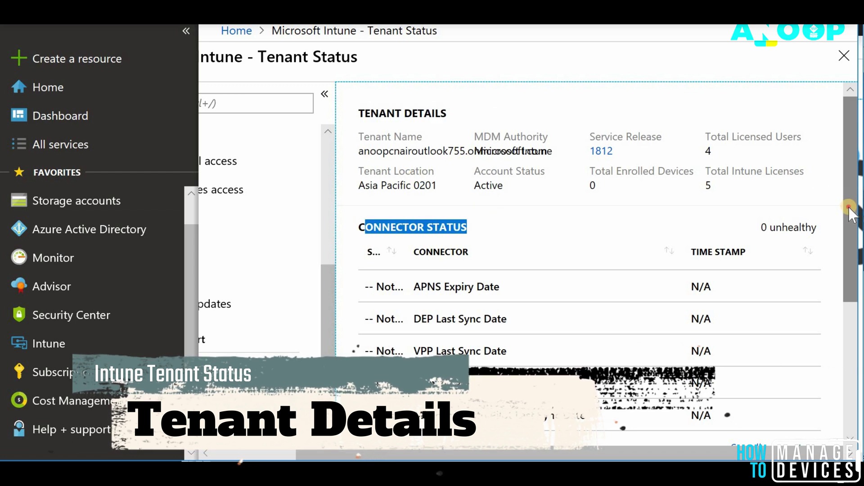
{"action": "scroll", "coordinate": [849, 207], "scroll_direction": "down", "scroll_amount": 5}
- Widen the Service Health Status column and highlight the no active incidents message
{"action": "left_click_drag", "start_coordinate": [359, 242], "coordinate": [498, 241]}
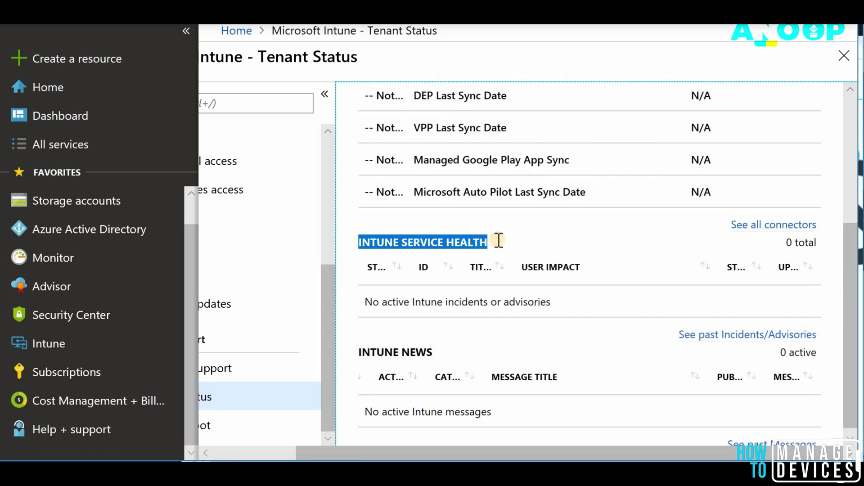
{"action": "mouse_move", "coordinate": [411, 259]}
{"action": "left_mouse_down"}
{"action": "mouse_move", "coordinate": [444, 265]}
{"action": "mouse_move", "coordinate": [466, 252]}
{"action": "mouse_move", "coordinate": [449, 266]}
{"action": "left_mouse_up"}
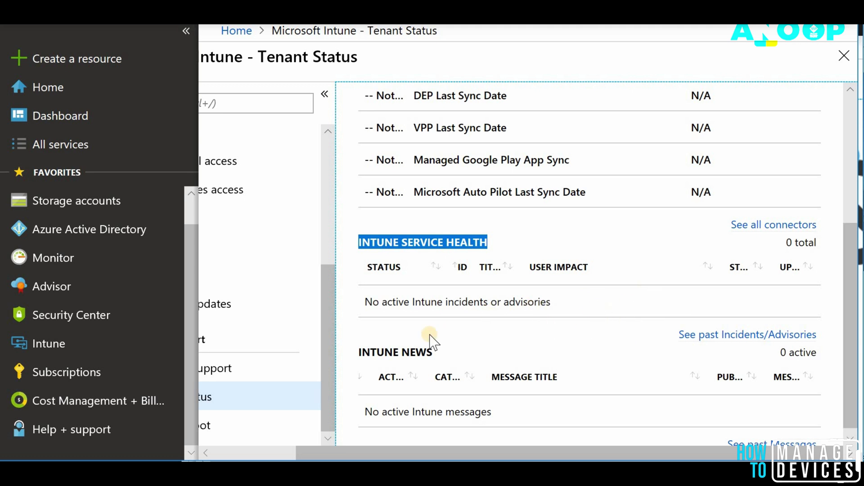
{"action": "mouse_move", "coordinate": [561, 303]}
{"action": "left_mouse_down"}
{"action": "mouse_move", "coordinate": [449, 313]}
{"action": "mouse_move", "coordinate": [360, 306]}
{"action": "left_mouse_up"}
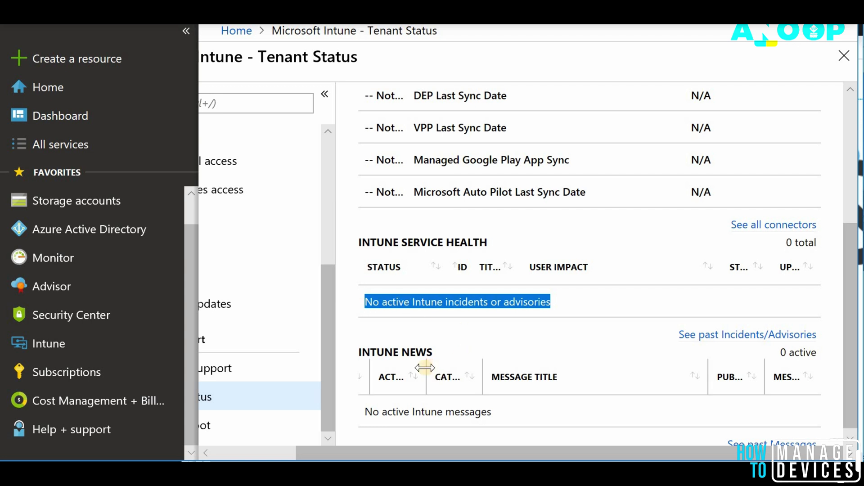
- Widen the Intune News Act By column and highlight its heading and 'No active Intune messages' line
{"action": "left_click_drag", "start_coordinate": [426, 367], "coordinate": [449, 367]}
{"action": "triple_click", "coordinate": [445, 352]}
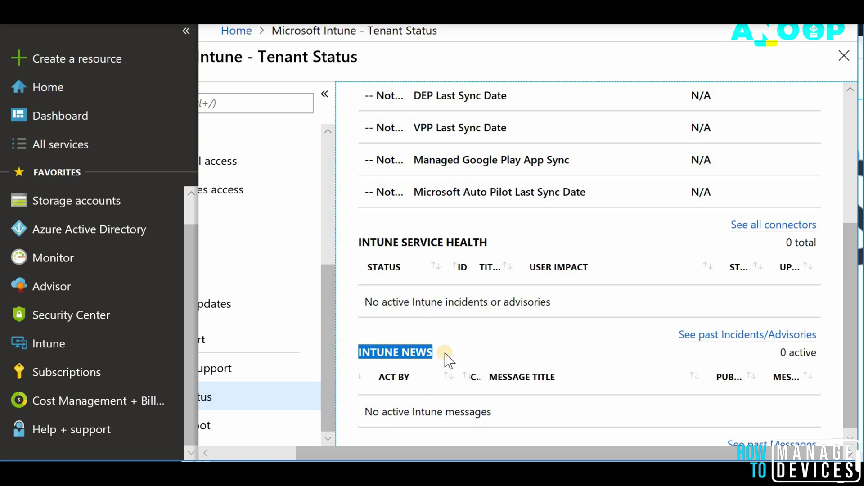
{"action": "left_click", "coordinate": [445, 353]}
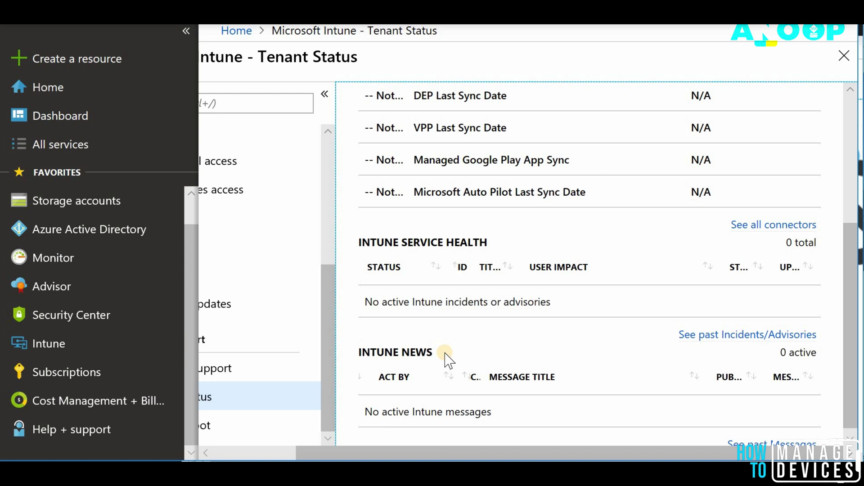
{"action": "triple_click", "coordinate": [445, 354]}
{"action": "triple_click", "coordinate": [359, 412]}
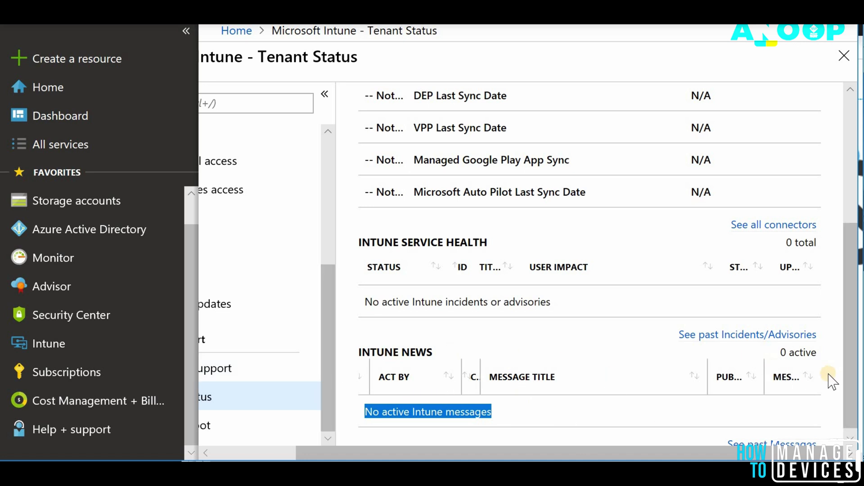
- Return to Tenant Details and highlight MDM Authority and Service Release 1812
{"action": "left_click", "coordinate": [851, 272]}
{"action": "left_click_drag", "start_coordinate": [852, 271], "coordinate": [851, 117]}
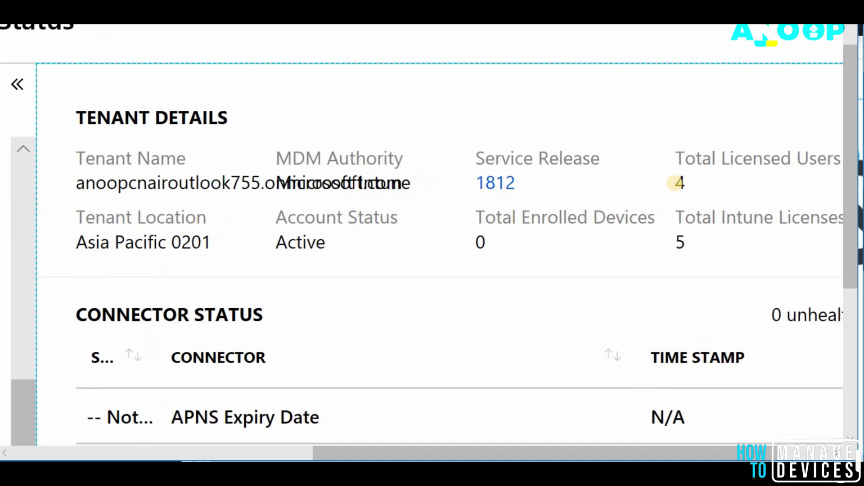
{"action": "scroll", "coordinate": [675, 183], "scroll_direction": "up", "scroll_amount": 3}
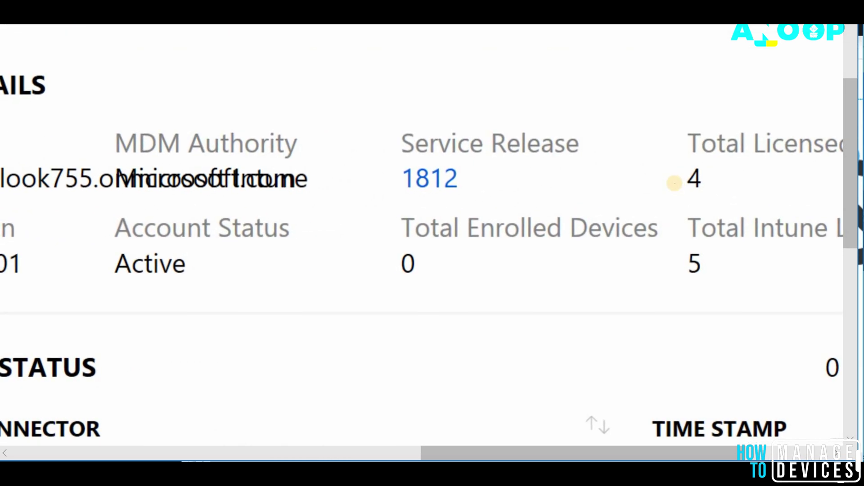
{"action": "scroll", "coordinate": [674, 182], "scroll_direction": "down", "scroll_amount": 1}
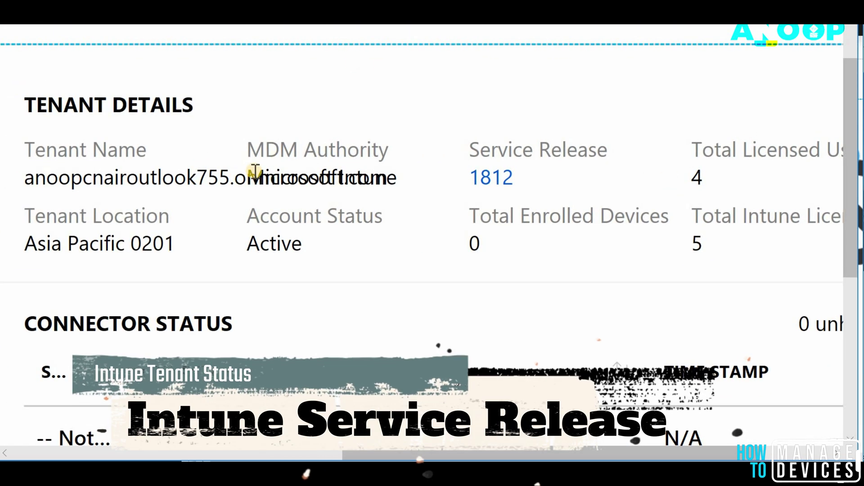
{"action": "left_click_drag", "start_coordinate": [249, 150], "coordinate": [404, 142]}
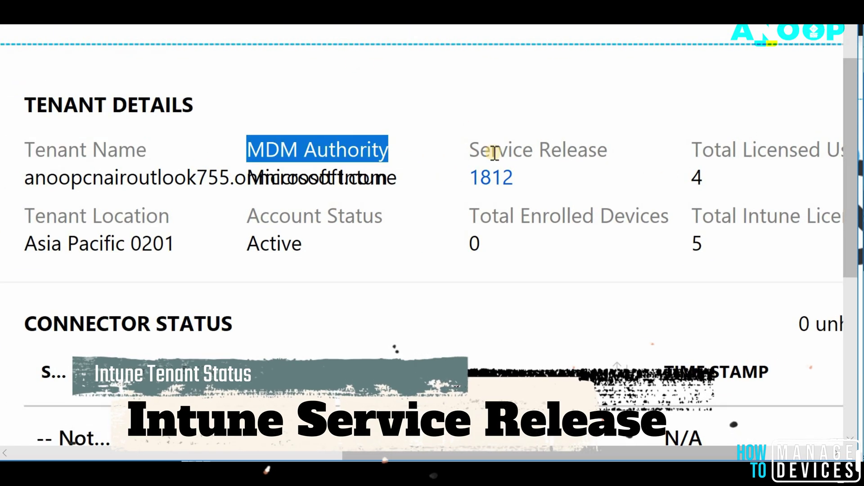
{"action": "left_click_drag", "start_coordinate": [470, 148], "coordinate": [596, 161]}
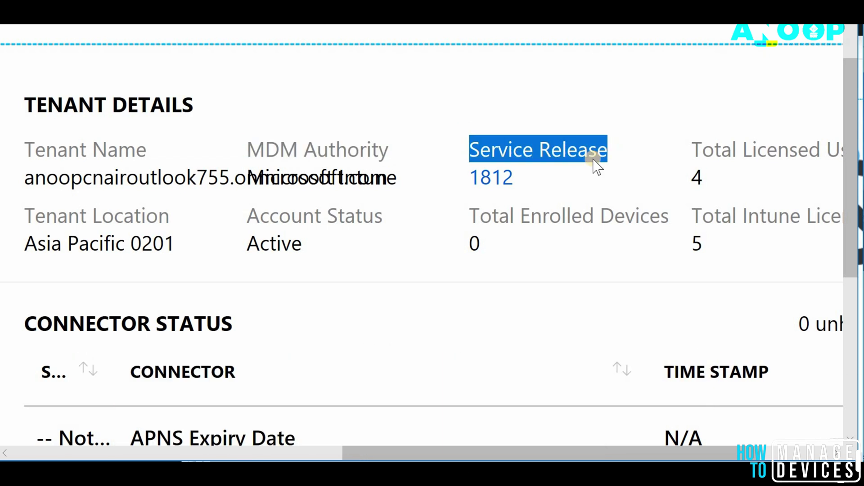
{"action": "left_click", "coordinate": [531, 179]}
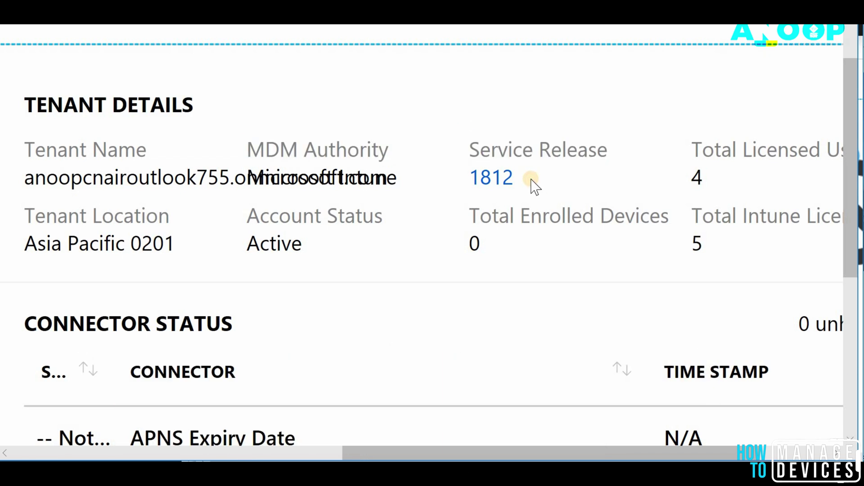
- Follow the 1812 Service Release link and jump to the Week of January 7, 2019 notes
{"action": "left_click", "coordinate": [495, 179]}
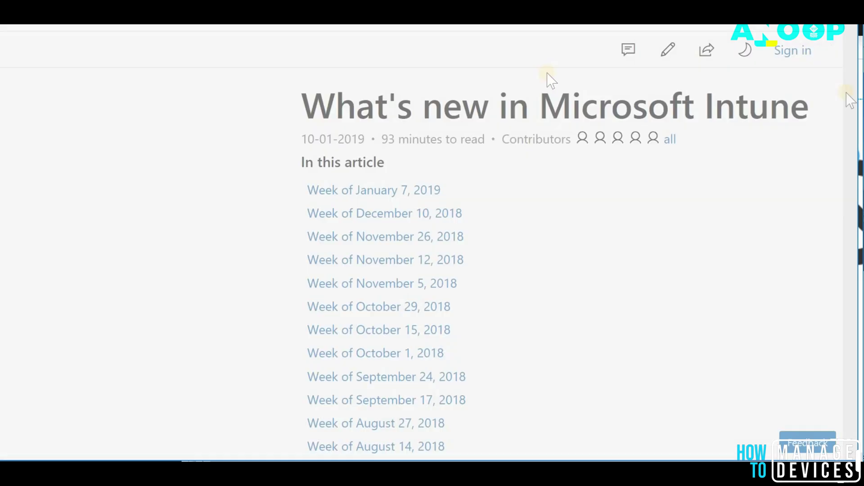
{"action": "left_click", "coordinate": [401, 190]}
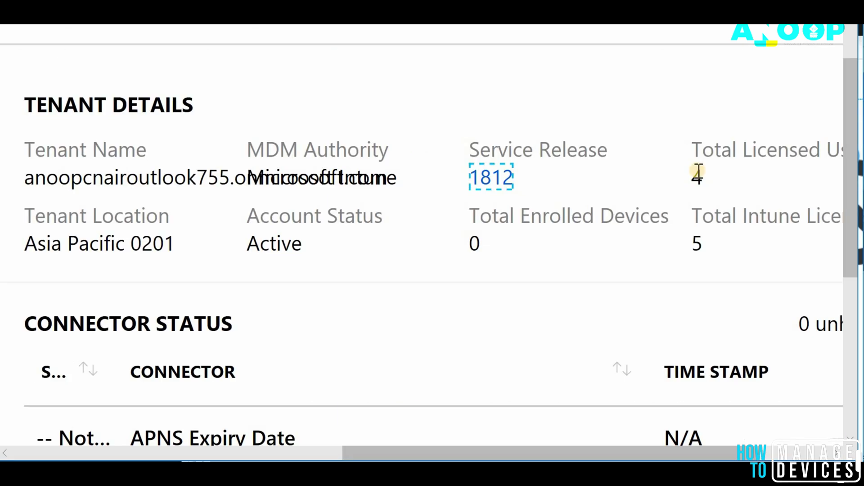
{"action": "scroll", "coordinate": [697, 172], "scroll_direction": "right", "scroll_amount": 3}
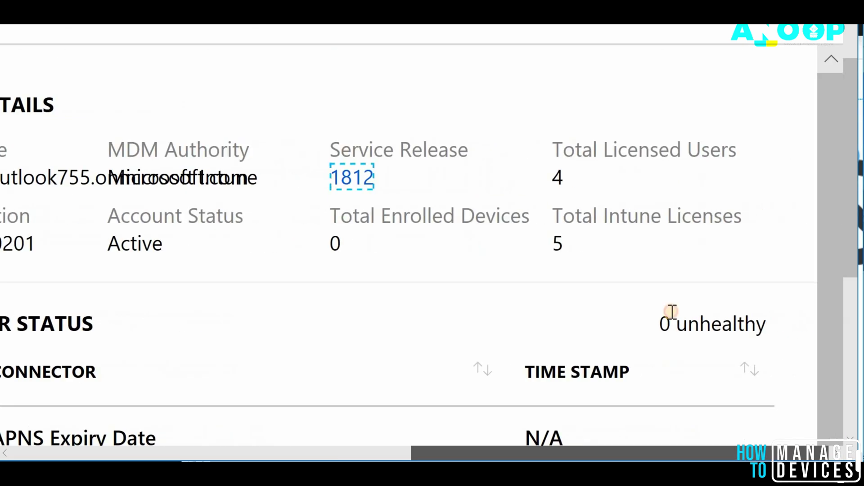
{"action": "left_click_drag", "start_coordinate": [554, 149], "coordinate": [336, 218]}
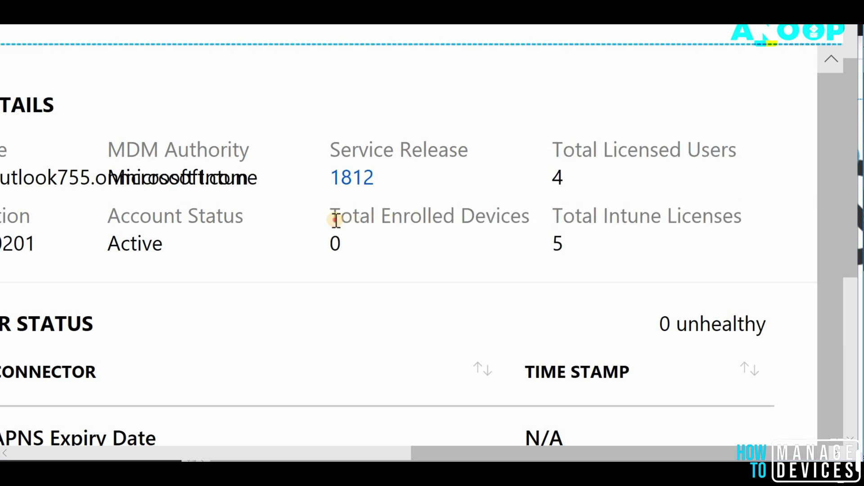
{"action": "double_click", "coordinate": [336, 218]}
{"action": "left_click_drag", "start_coordinate": [518, 224], "coordinate": [532, 226]}
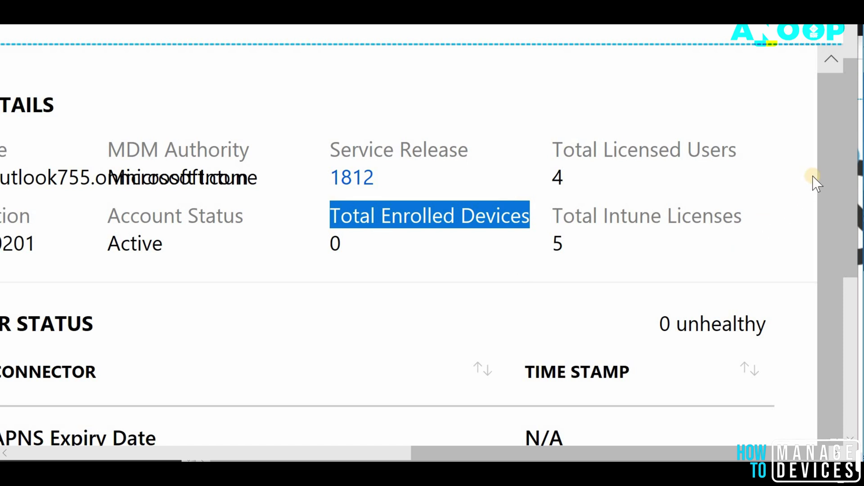
{"action": "scroll", "coordinate": [852, 173], "scroll_direction": "down", "scroll_amount": 7}
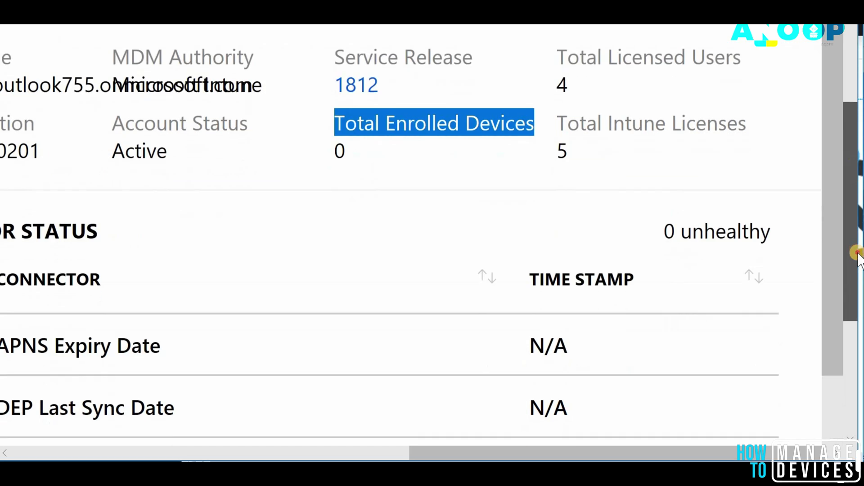
- Reset zoom with Ctrl+0, highlight '0 unhealthy', and widen Status to show Not Enabled
{"action": "scroll", "coordinate": [431, 449], "scroll_direction": "left", "scroll_amount": 5}
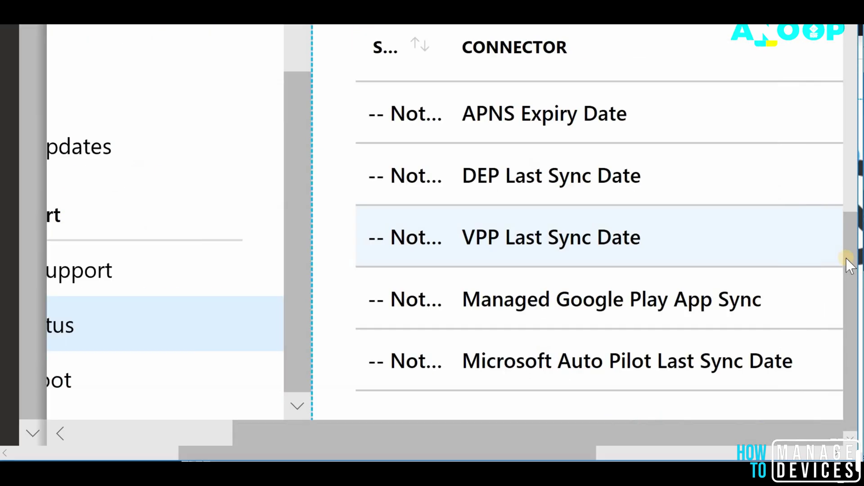
{"action": "left_click_drag", "start_coordinate": [854, 263], "coordinate": [852, 223]}
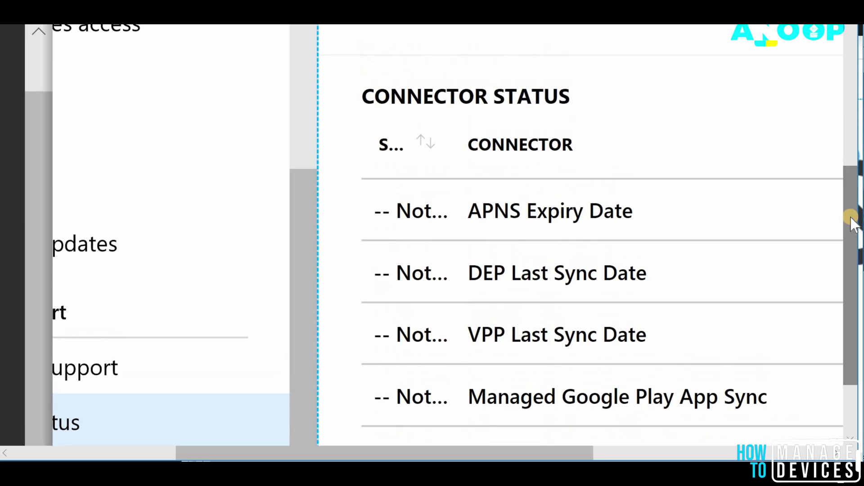
{"action": "key", "text": "ctrl+0"}
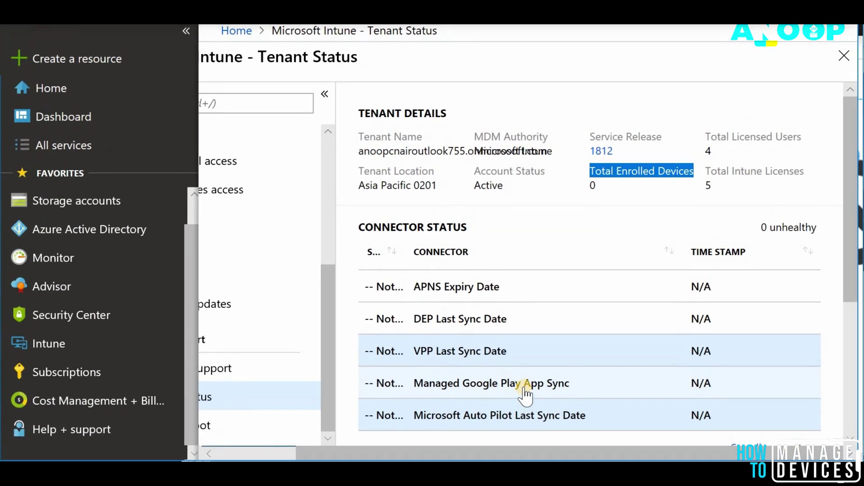
{"action": "left_click_drag", "start_coordinate": [827, 231], "coordinate": [751, 228]}
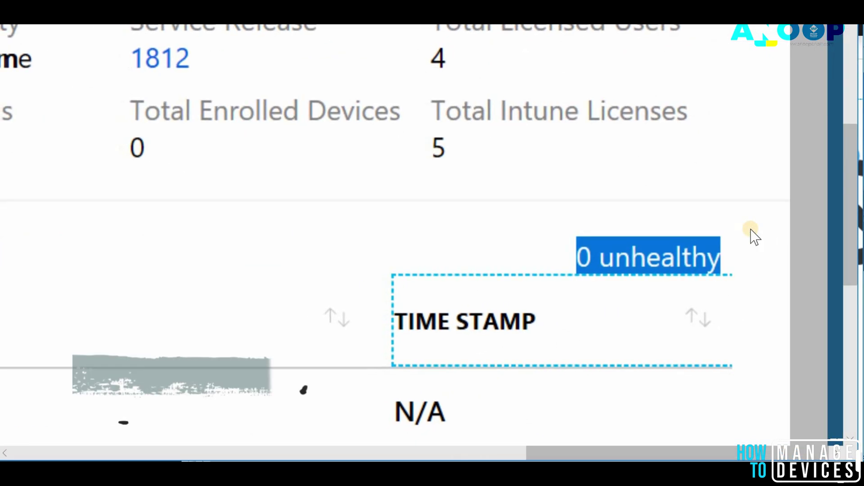
{"action": "left_click_drag", "start_coordinate": [563, 214], "coordinate": [632, 202]}
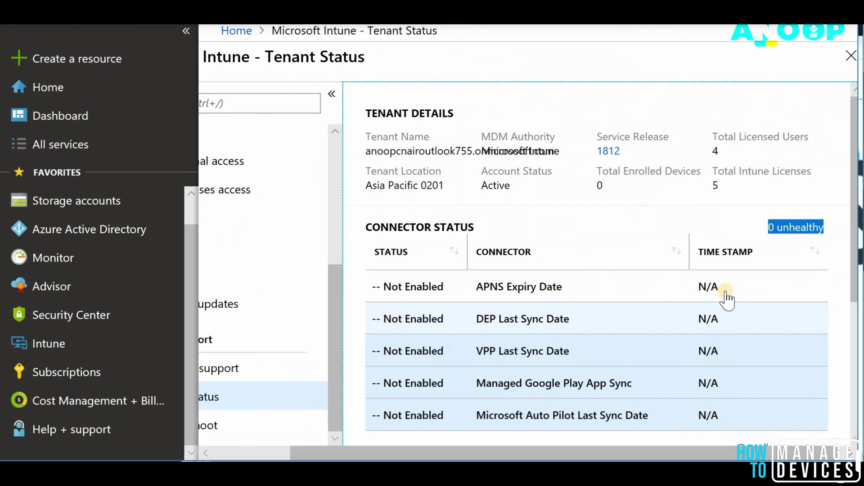
- Highlight the Intune Service Health heading and its 'no incidents or advisories' message
{"action": "scroll", "coordinate": [843, 303], "scroll_direction": "down", "scroll_amount": 5}
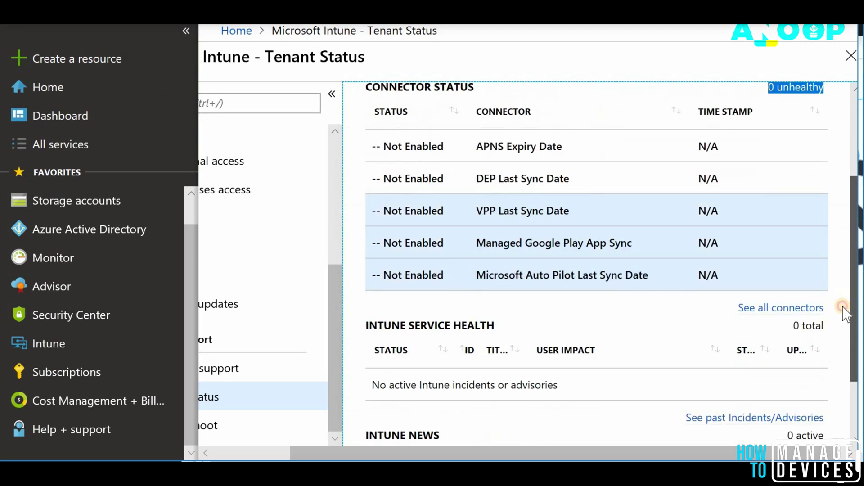
{"action": "left_click_drag", "start_coordinate": [411, 237], "coordinate": [520, 231]}
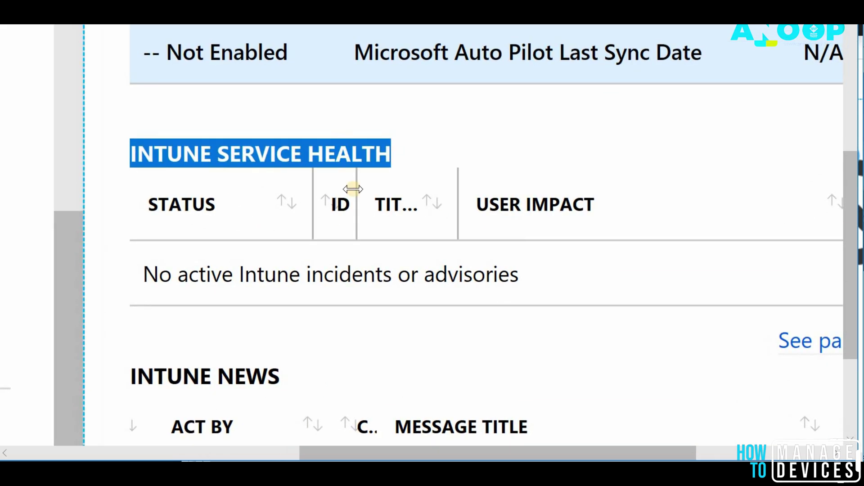
{"action": "left_click_drag", "start_coordinate": [545, 280], "coordinate": [306, 272]}
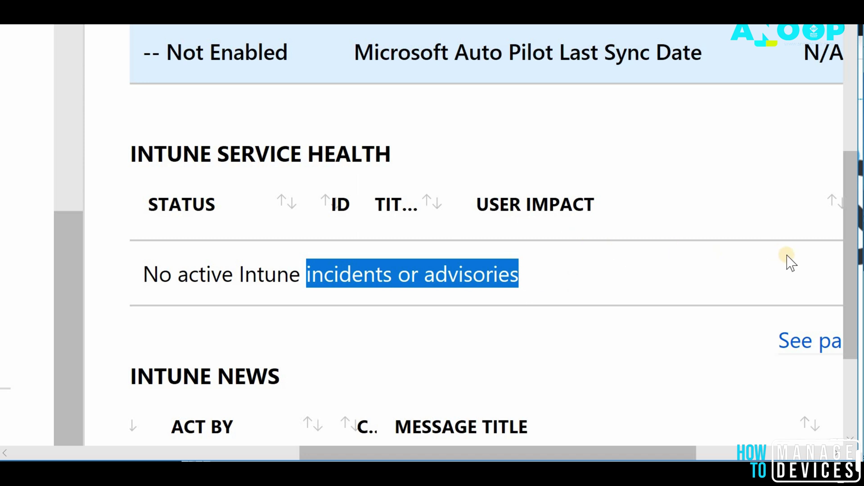
{"action": "scroll", "coordinate": [555, 267], "scroll_direction": "up", "scroll_amount": 1}
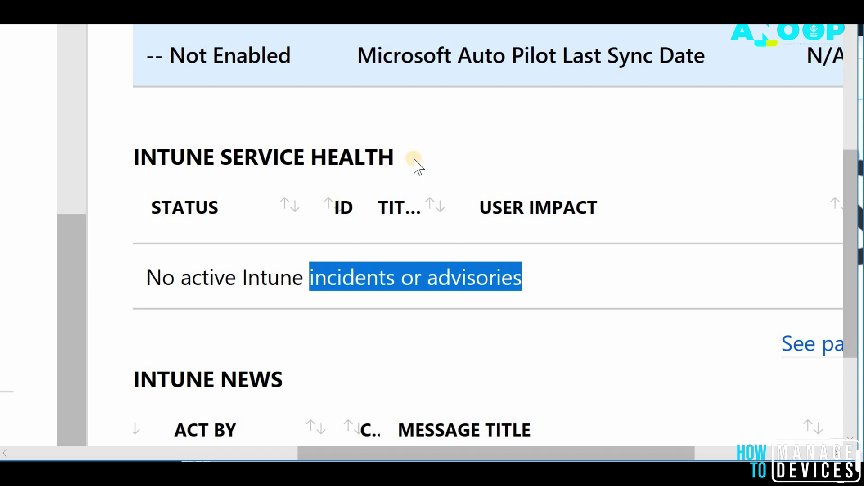
{"action": "scroll", "coordinate": [415, 167], "scroll_direction": "down", "scroll_amount": 3}
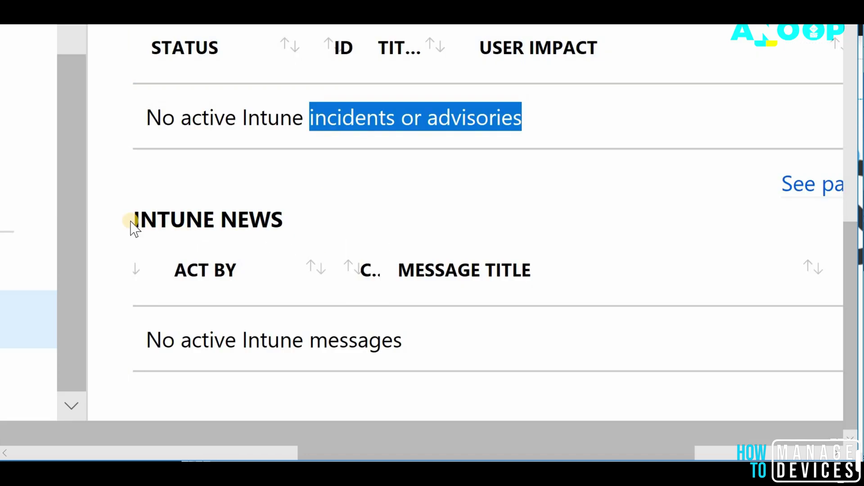
- Highlight the Intune News heading and 'No active Intune messages', then scroll right
{"action": "left_click_drag", "start_coordinate": [131, 225], "coordinate": [276, 218]}
{"action": "mouse_move", "coordinate": [402, 341]}
{"action": "left_mouse_down"}
{"action": "mouse_move", "coordinate": [162, 347]}
{"action": "mouse_move", "coordinate": [405, 339]}
{"action": "left_mouse_up"}
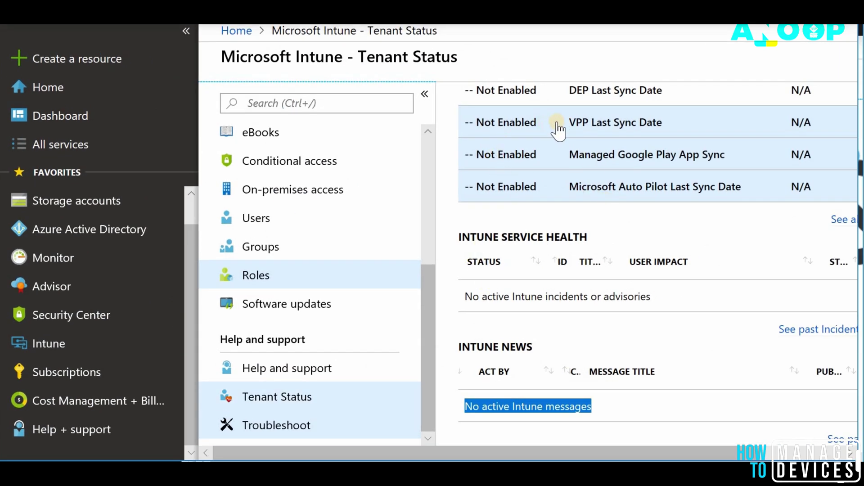
{"action": "scroll", "coordinate": [768, 110], "scroll_direction": "right", "scroll_amount": 3}
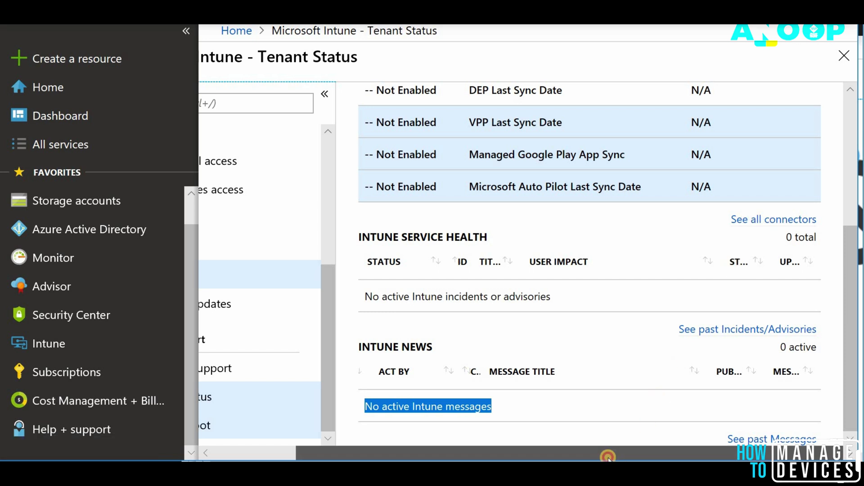
{"action": "left_click_drag", "start_coordinate": [608, 455], "coordinate": [582, 457]}
- Highlight Service Release 1812 in Tenant Details, then switch to the What's new docs
{"action": "scroll", "coordinate": [436, 351], "scroll_direction": "up", "scroll_amount": 3}
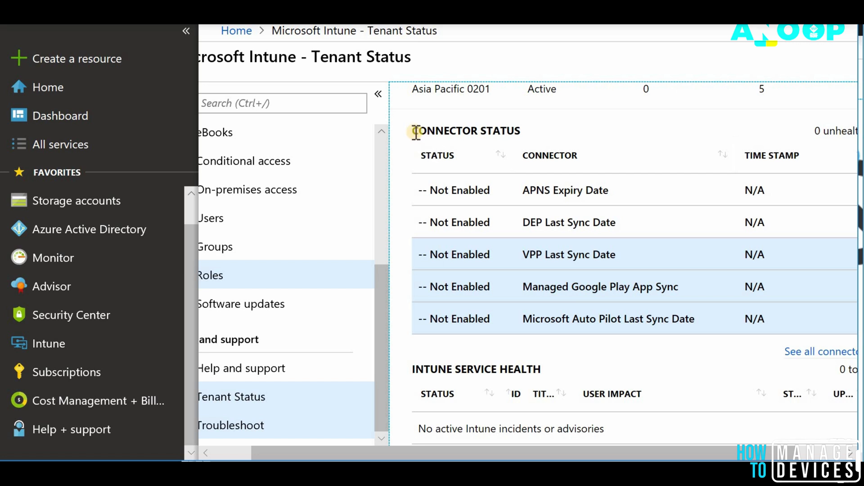
{"action": "left_click_drag", "start_coordinate": [507, 450], "coordinate": [553, 450]}
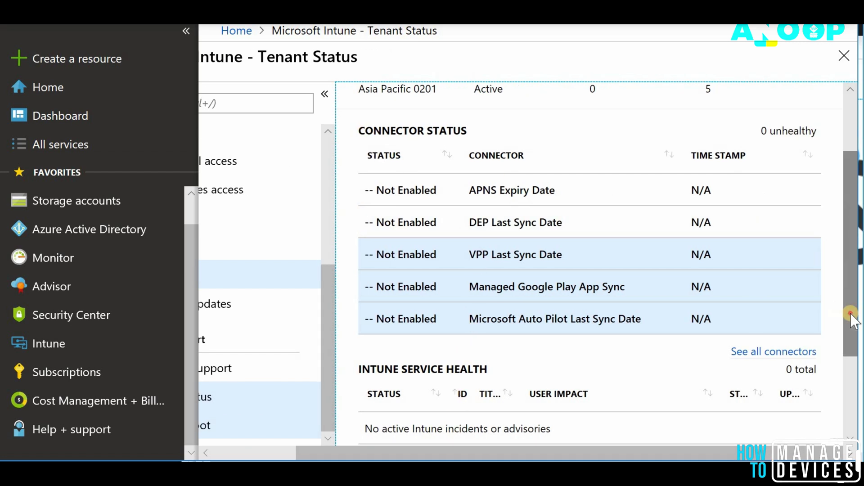
{"action": "left_click_drag", "start_coordinate": [853, 318], "coordinate": [857, 223]}
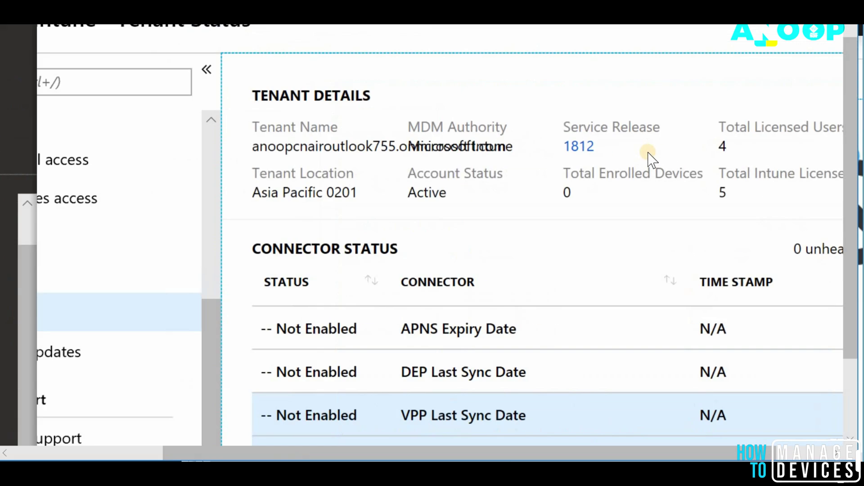
{"action": "scroll", "coordinate": [652, 160], "scroll_direction": "up", "scroll_amount": 3}
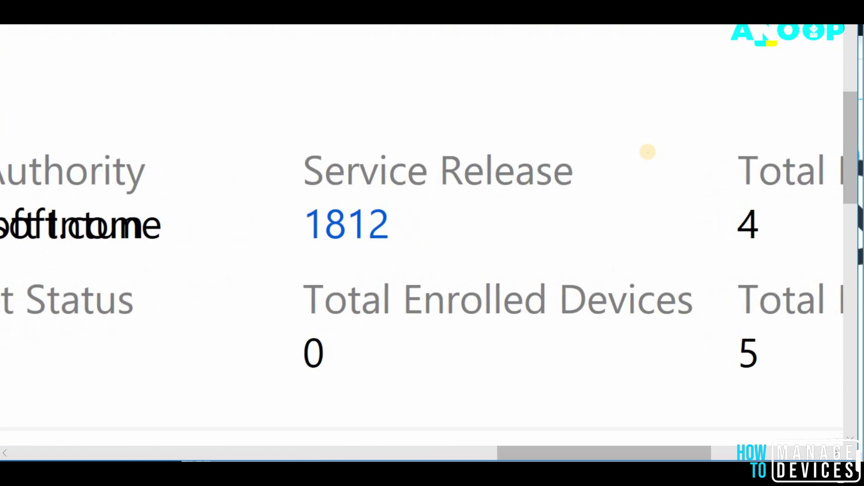
{"action": "left_click_drag", "start_coordinate": [310, 170], "coordinate": [570, 178]}
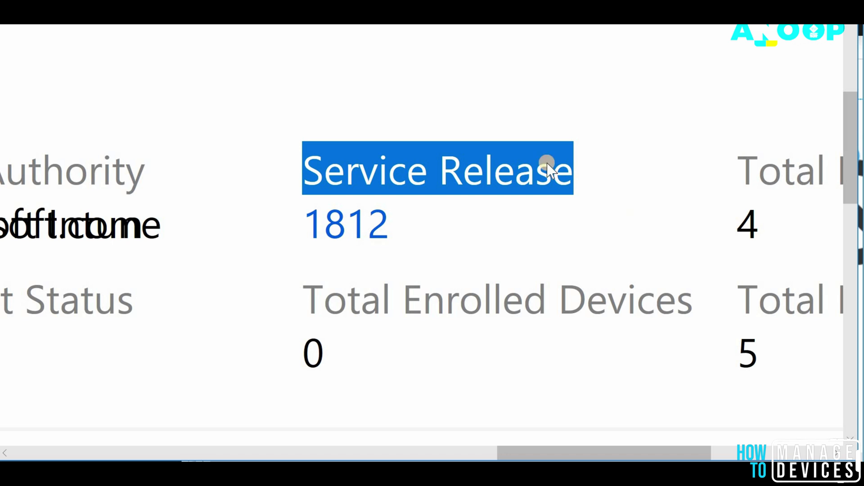
{"action": "key", "text": "alt+Tab"}
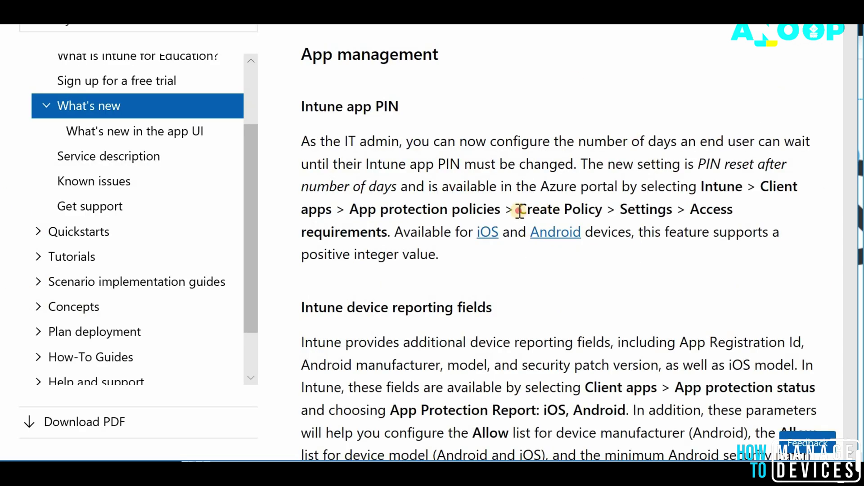
- Compare the app PIN Access requirements path with release 1812, then scroll to Administrative templates
{"action": "left_click_drag", "start_coordinate": [519, 210], "coordinate": [389, 237]}
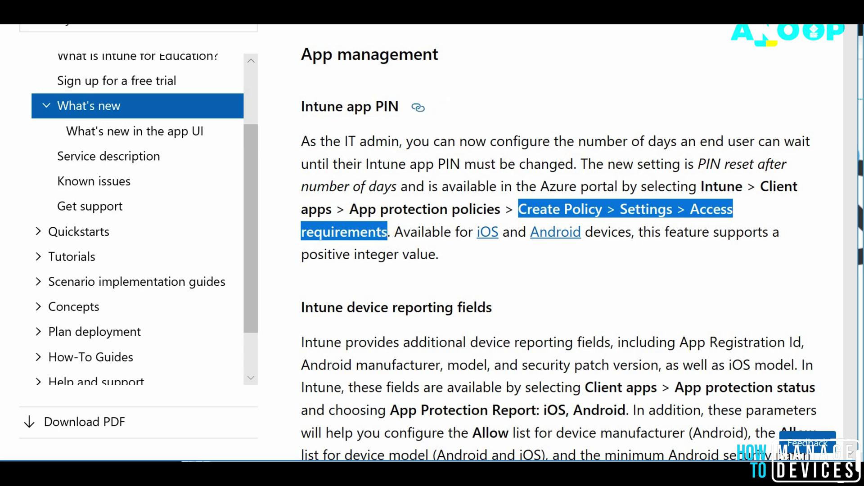
{"action": "key", "text": "alt+Tab"}
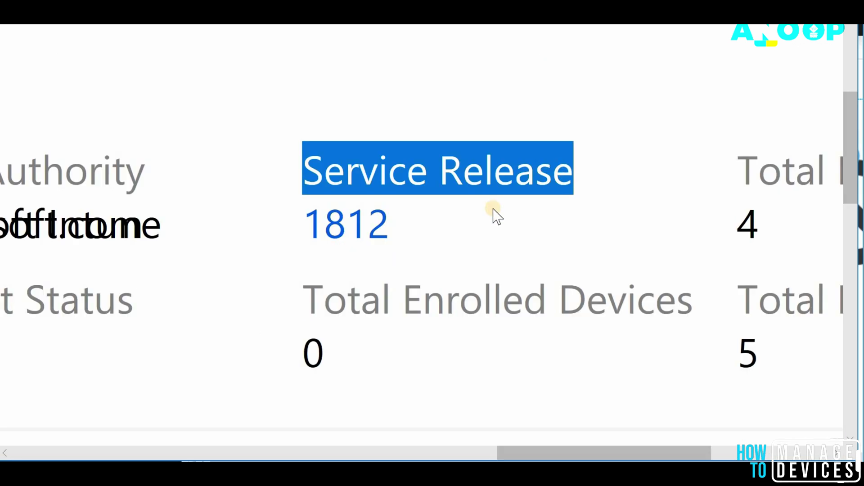
{"action": "left_click_drag", "start_coordinate": [428, 228], "coordinate": [312, 238]}
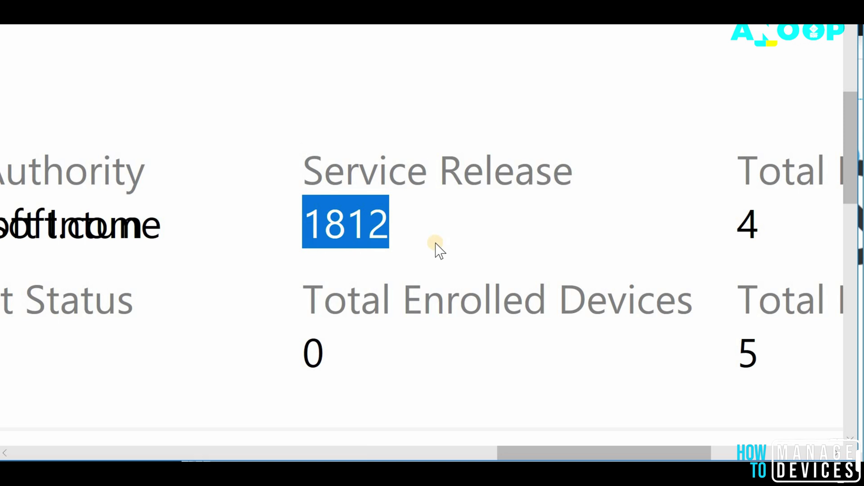
{"action": "left_click", "coordinate": [513, 212]}
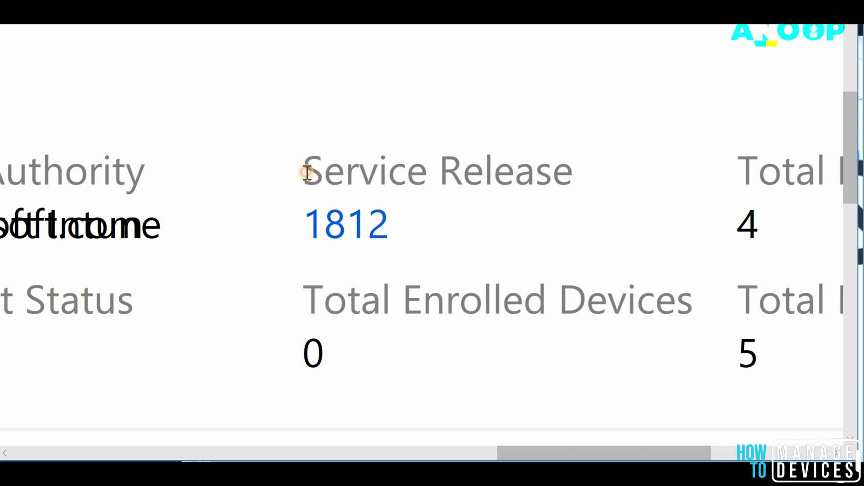
{"action": "left_click_drag", "start_coordinate": [307, 173], "coordinate": [587, 175]}
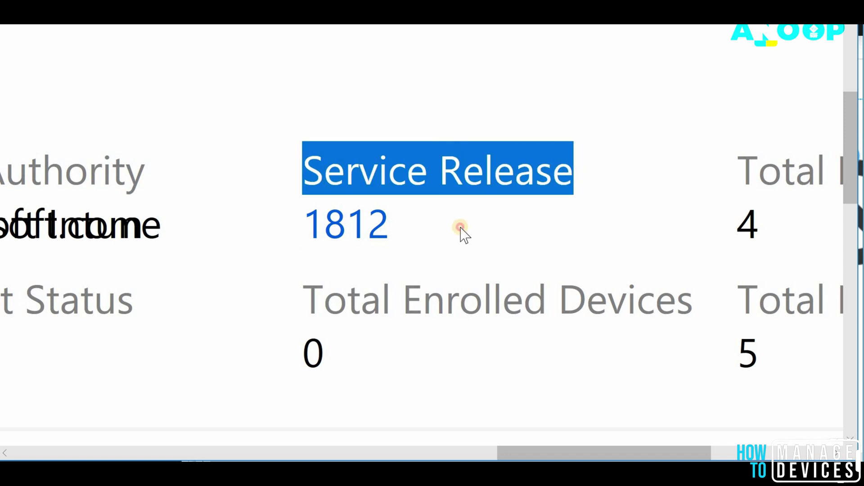
{"action": "left_click_drag", "start_coordinate": [461, 229], "coordinate": [307, 231]}
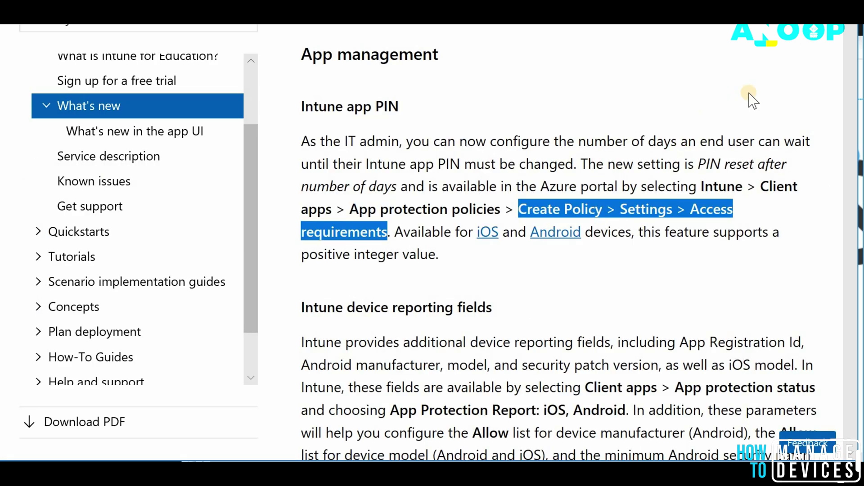
{"action": "scroll", "coordinate": [852, 455], "scroll_direction": "down", "scroll_amount": 10}
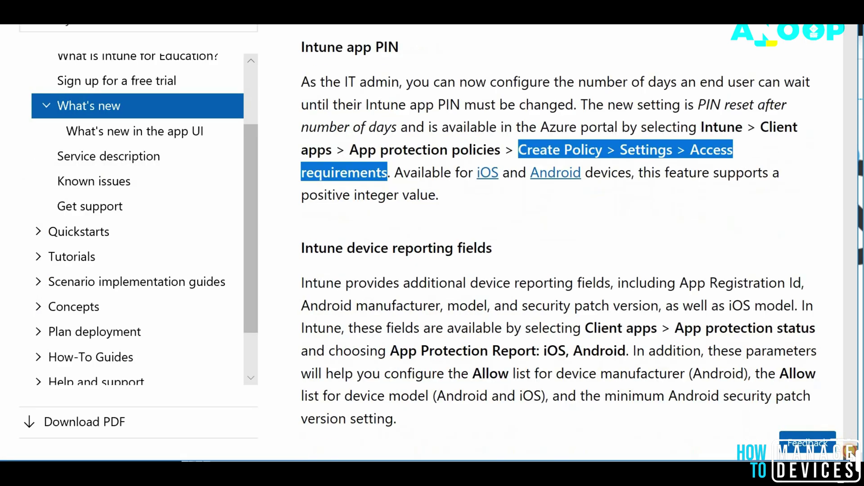
{"action": "scroll", "coordinate": [851, 454], "scroll_direction": "down", "scroll_amount": 2}
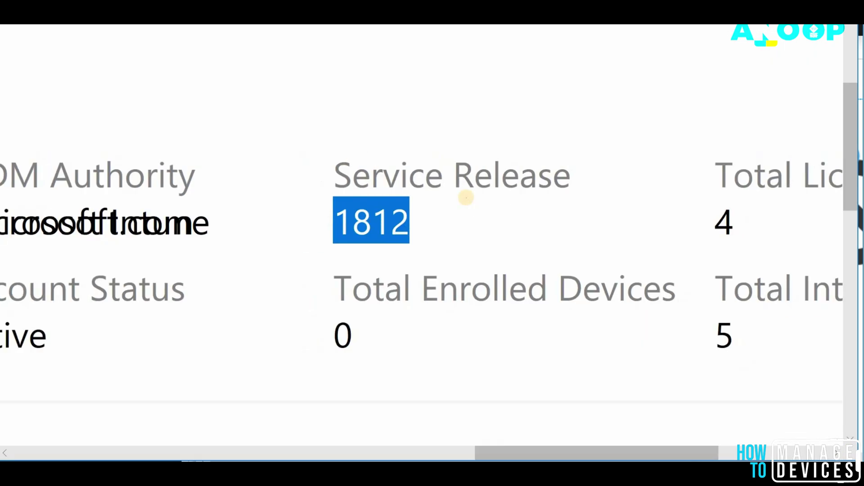
{"action": "key", "text": "ctrl+0"}
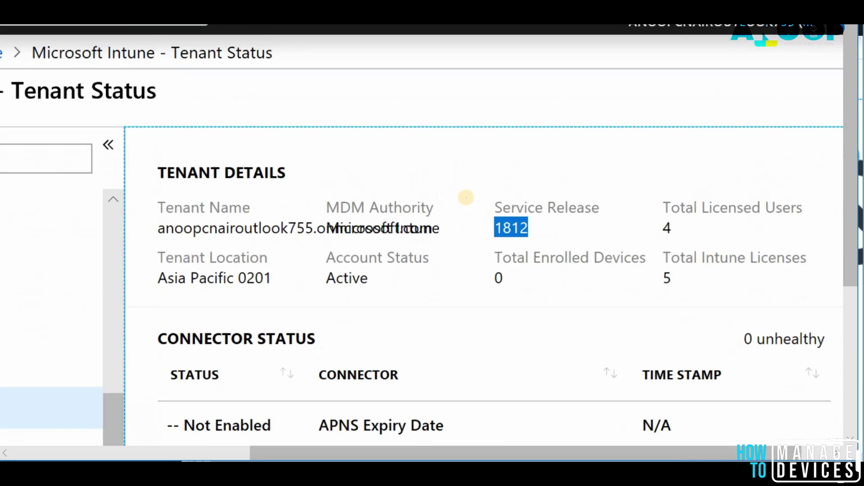